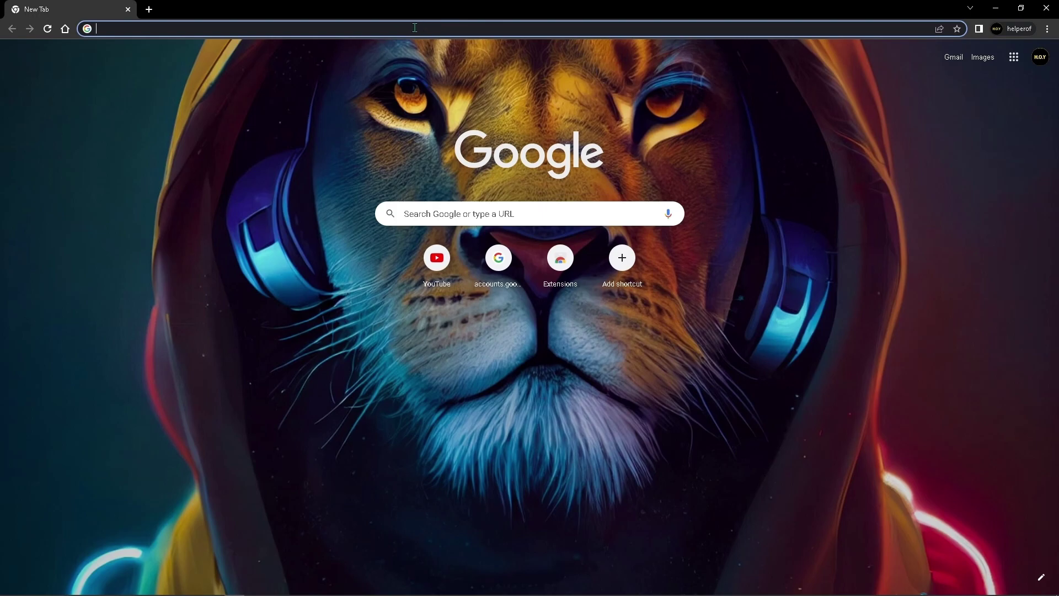
Search Google for 'capcut download pc' from Chrome's address bar
{"action": "type", "text": "cap"}
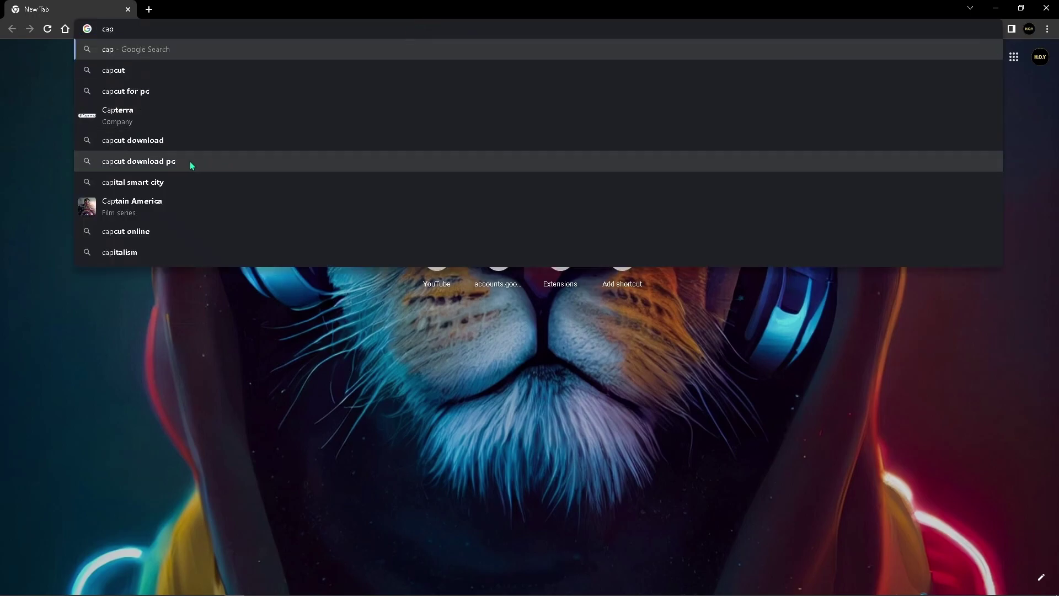
{"action": "left_click", "coordinate": [152, 170]}
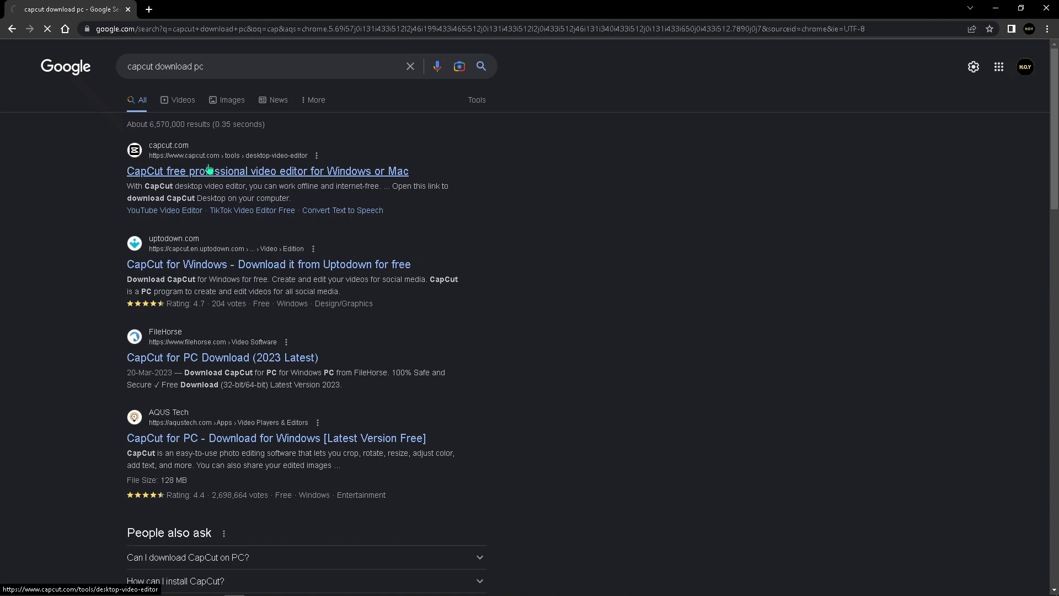
Open CapCut's desktop video editor page and start the 433 MB Windows installer download
{"action": "left_click", "coordinate": [210, 170]}
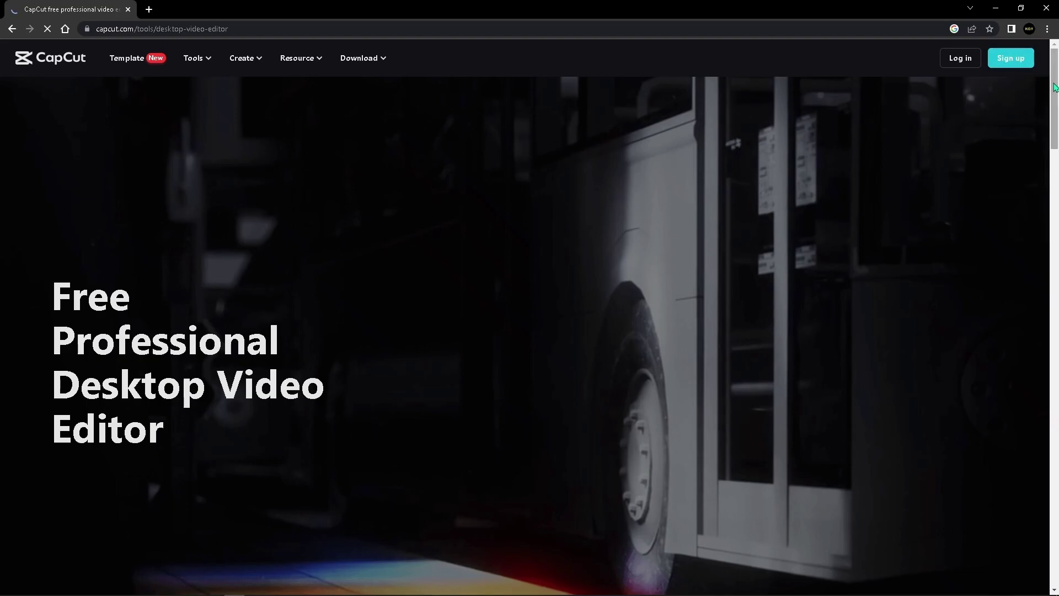
{"action": "mouse_move", "coordinate": [1055, 87]}
{"action": "left_mouse_down"}
{"action": "mouse_move", "coordinate": [1040, 286]}
{"action": "mouse_move", "coordinate": [1056, 519]}
{"action": "mouse_move", "coordinate": [1054, 84]}
{"action": "left_mouse_up"}
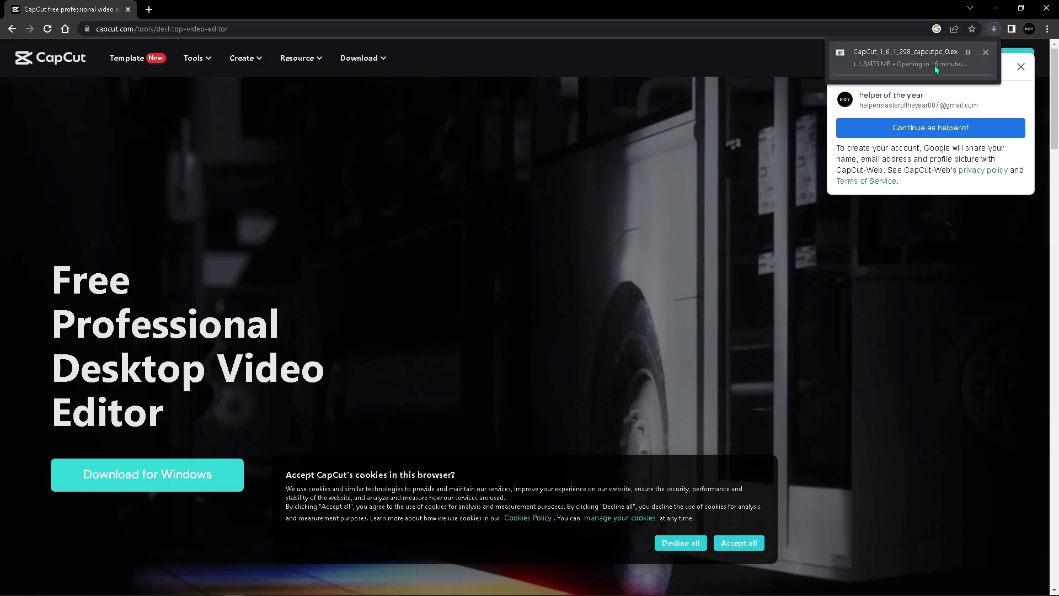
Cancel the CapCut .exe download in Chrome's downloads list and close Chrome
{"action": "left_click", "coordinate": [994, 30]}
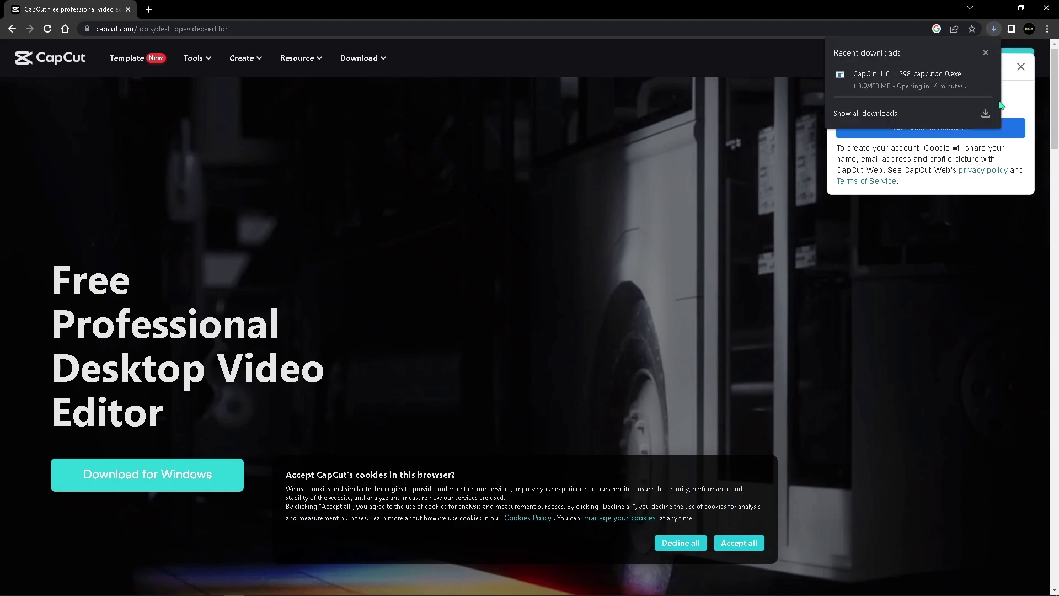
{"action": "left_click", "coordinate": [888, 113]}
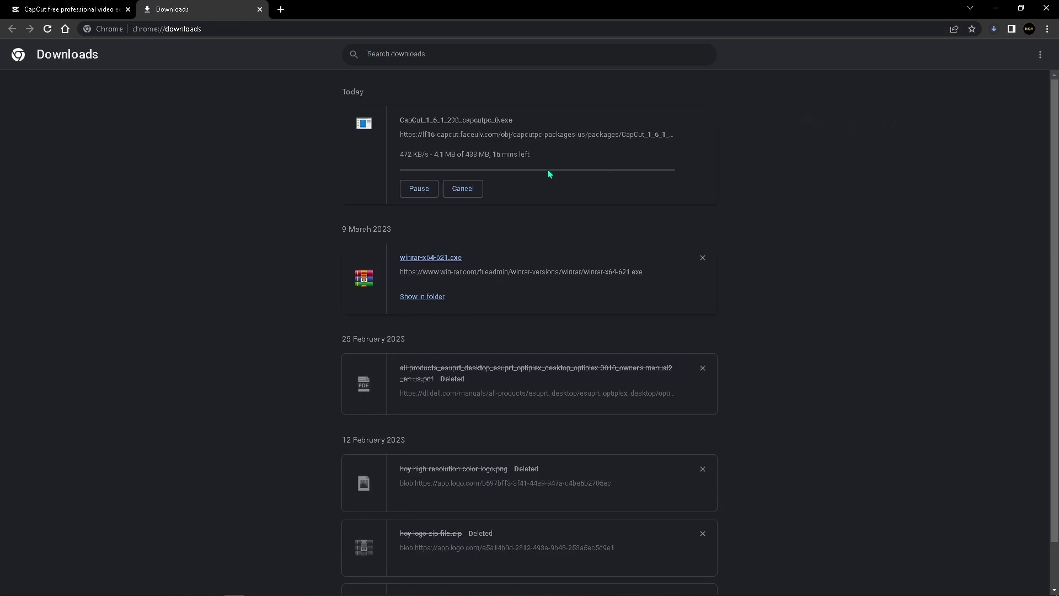
{"action": "left_click", "coordinate": [454, 190]}
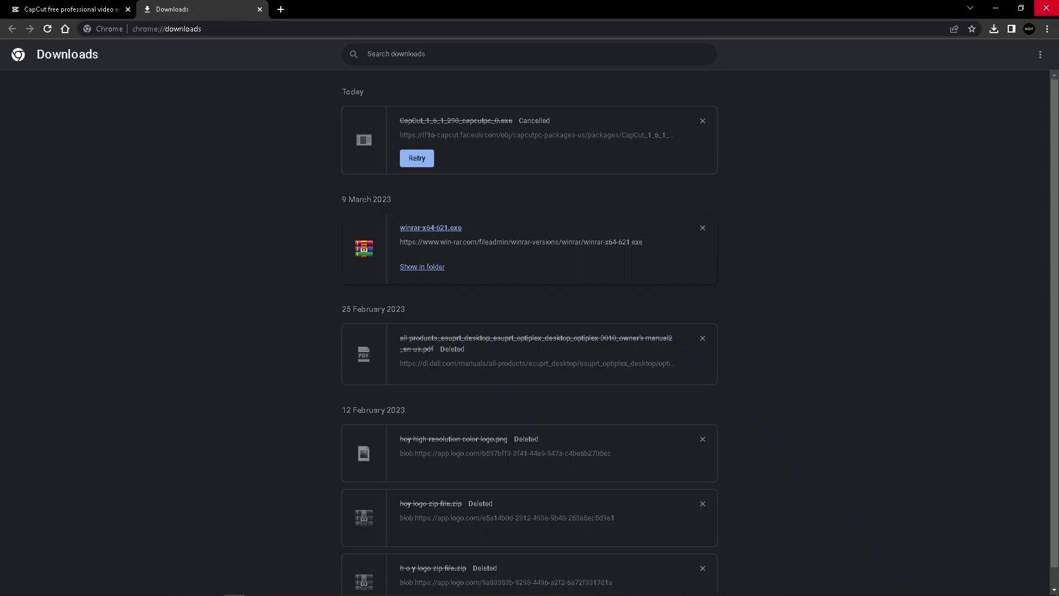
{"action": "left_click", "coordinate": [1046, 8]}
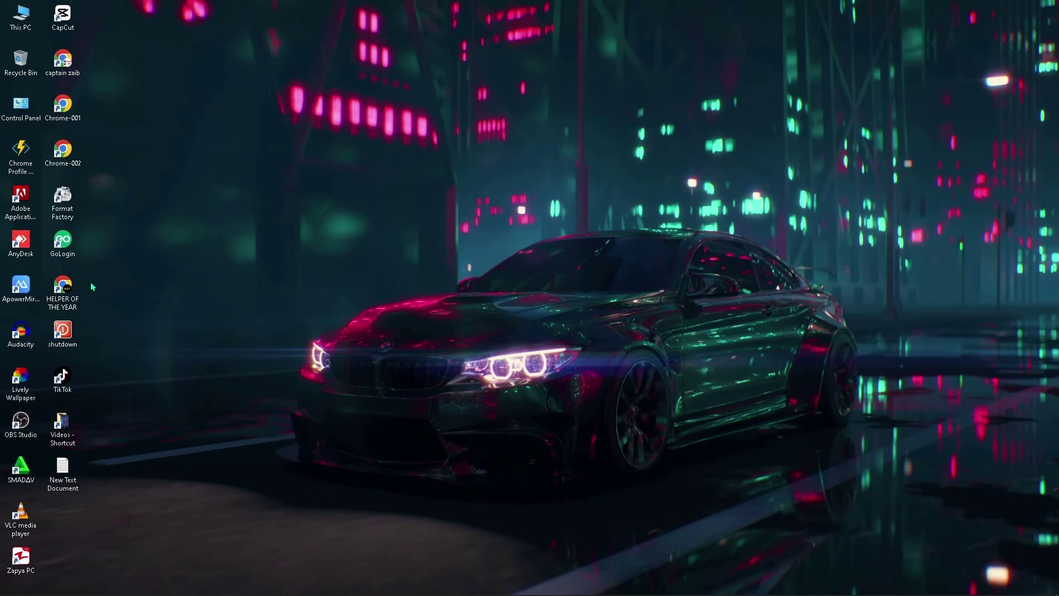
Launch CapCut from the desktop shortcut and create the new project 0402 (2)
{"action": "double_click", "coordinate": [65, 8]}
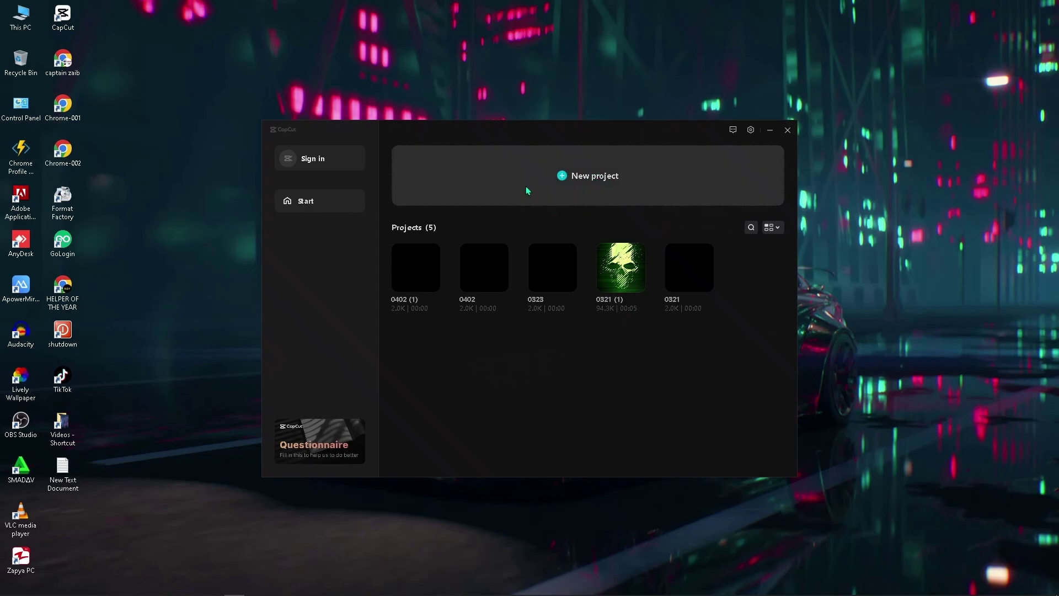
{"action": "left_click", "coordinate": [526, 190]}
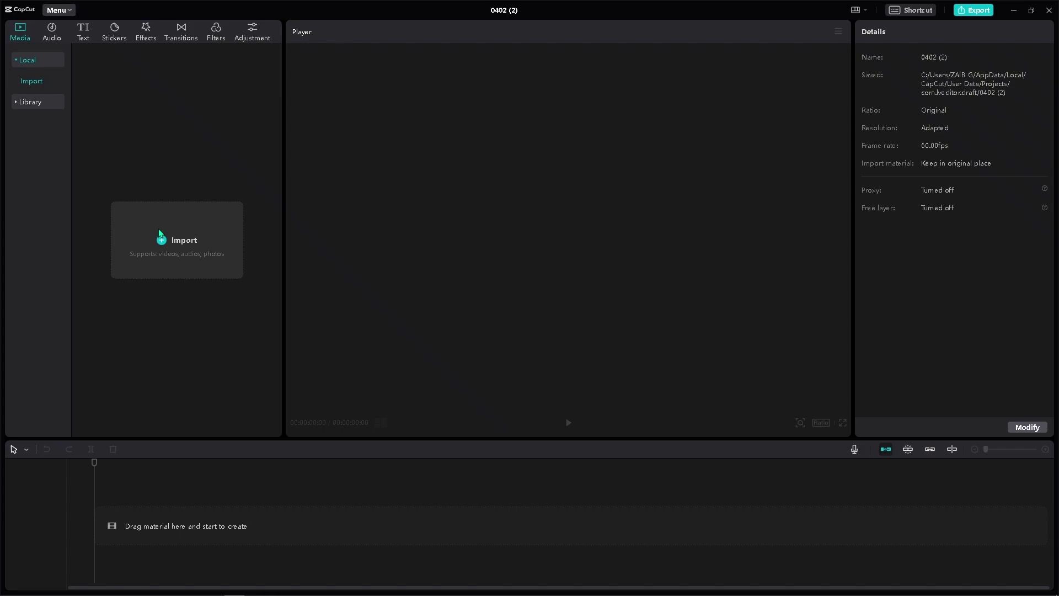
Import the red-hooded 14d6efd1 gamer logo from E:\New folder (3) into media
{"action": "left_click", "coordinate": [194, 224]}
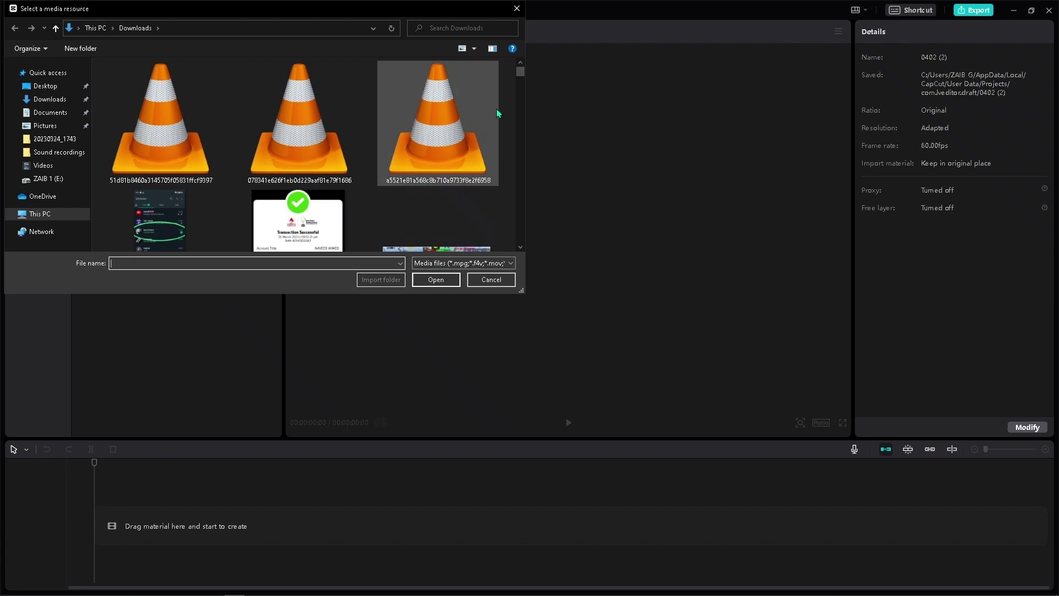
{"action": "left_click", "coordinate": [46, 220]}
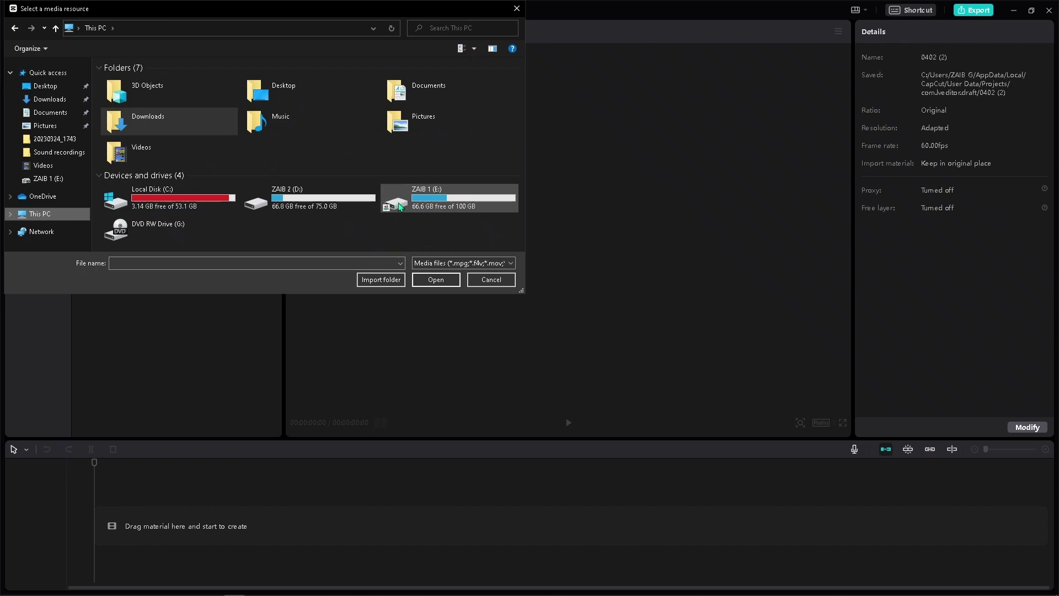
{"action": "double_click", "coordinate": [401, 206]}
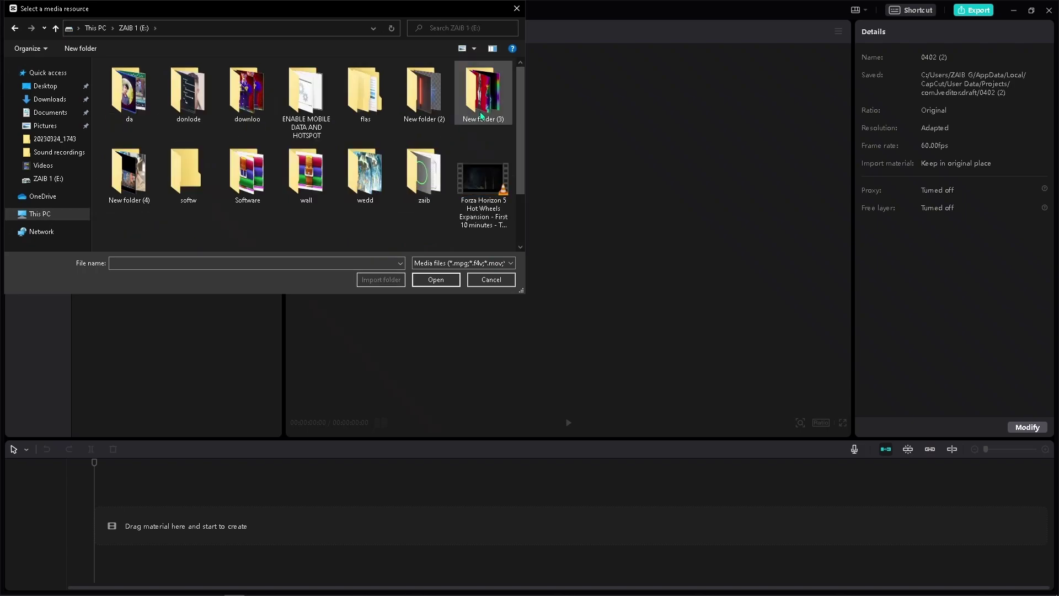
{"action": "left_click", "coordinate": [481, 115]}
{"action": "double_click", "coordinate": [481, 115]}
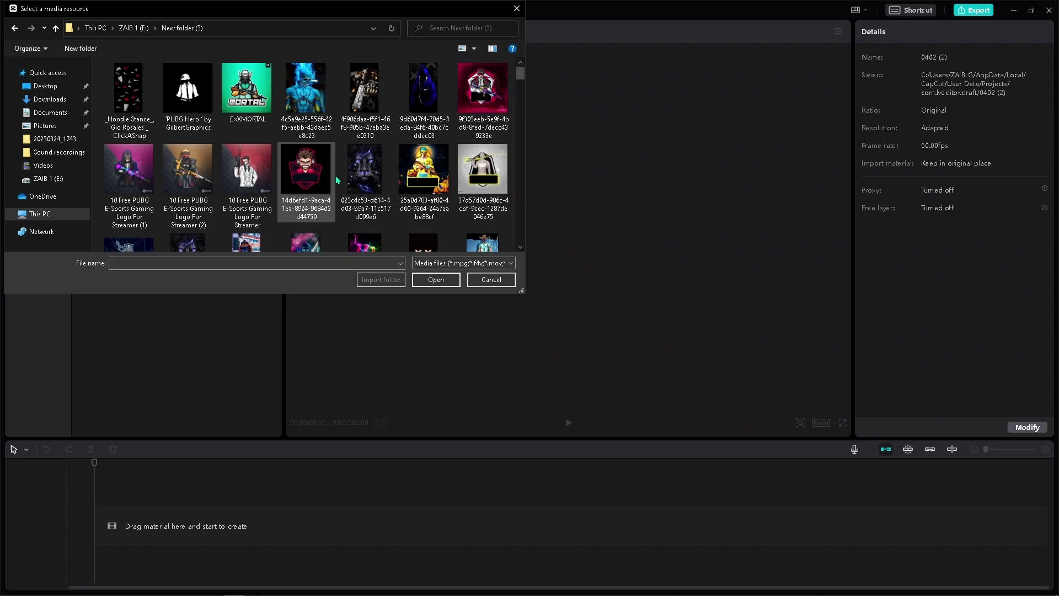
{"action": "left_click", "coordinate": [298, 184]}
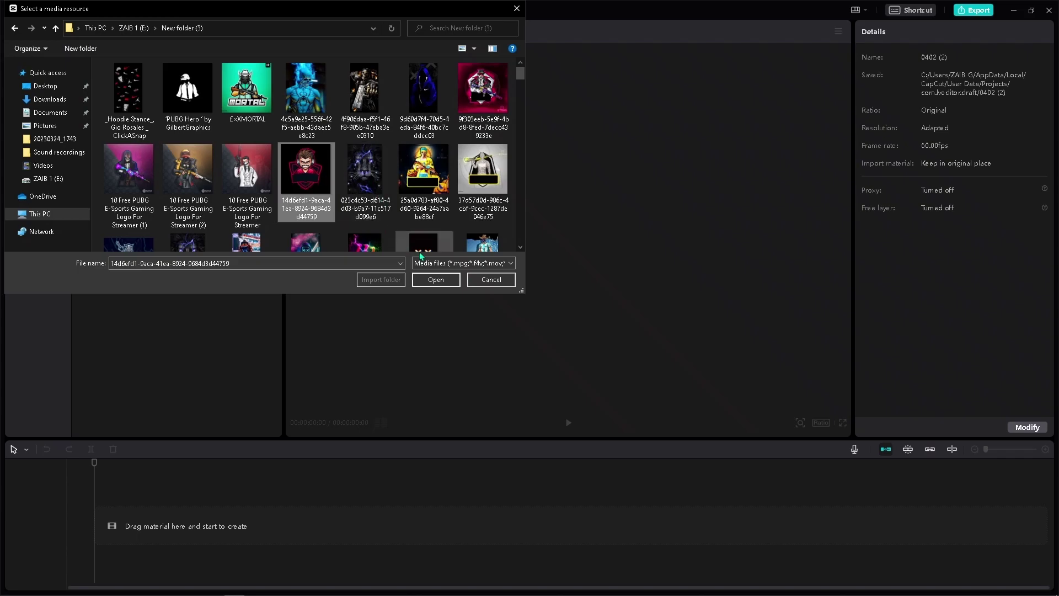
{"action": "left_click", "coordinate": [435, 279]}
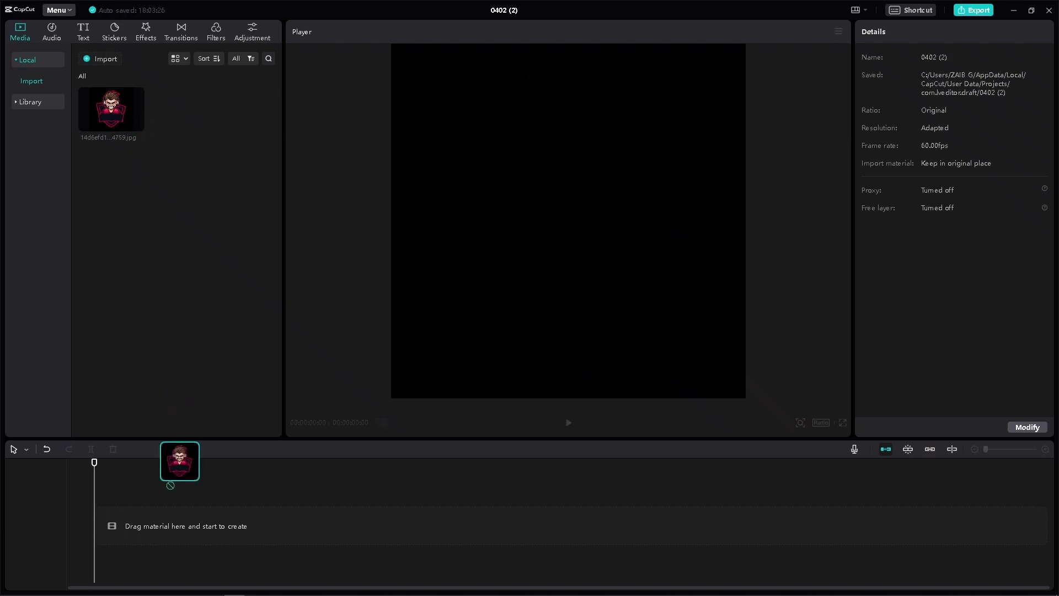
Place the gamer logo on the timeline as a 5-second clip with a Rotating intro animation
{"action": "left_click_drag", "start_coordinate": [127, 115], "coordinate": [162, 513]}
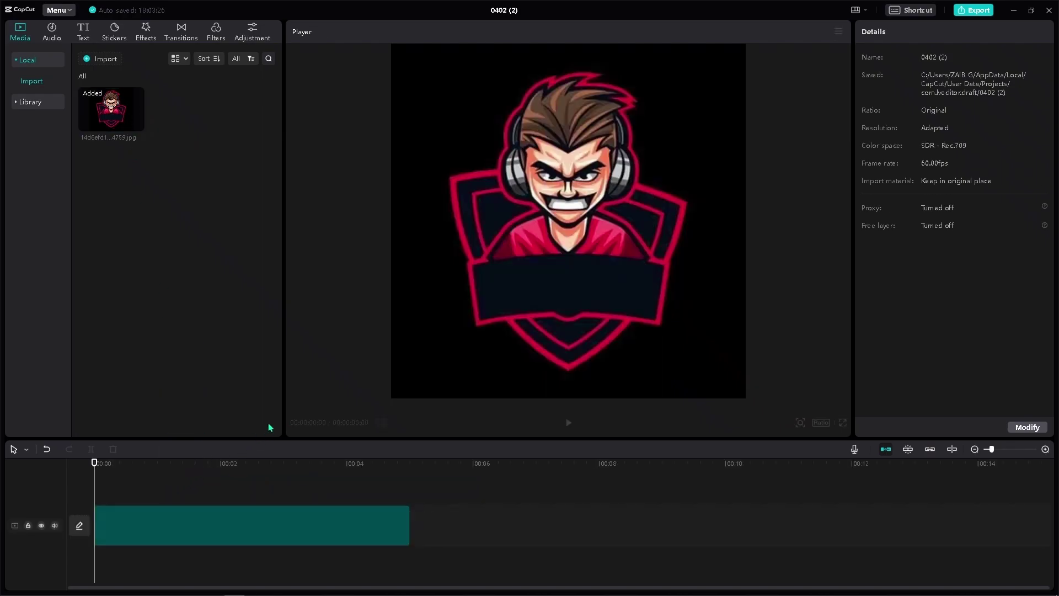
{"action": "left_click", "coordinate": [562, 287]}
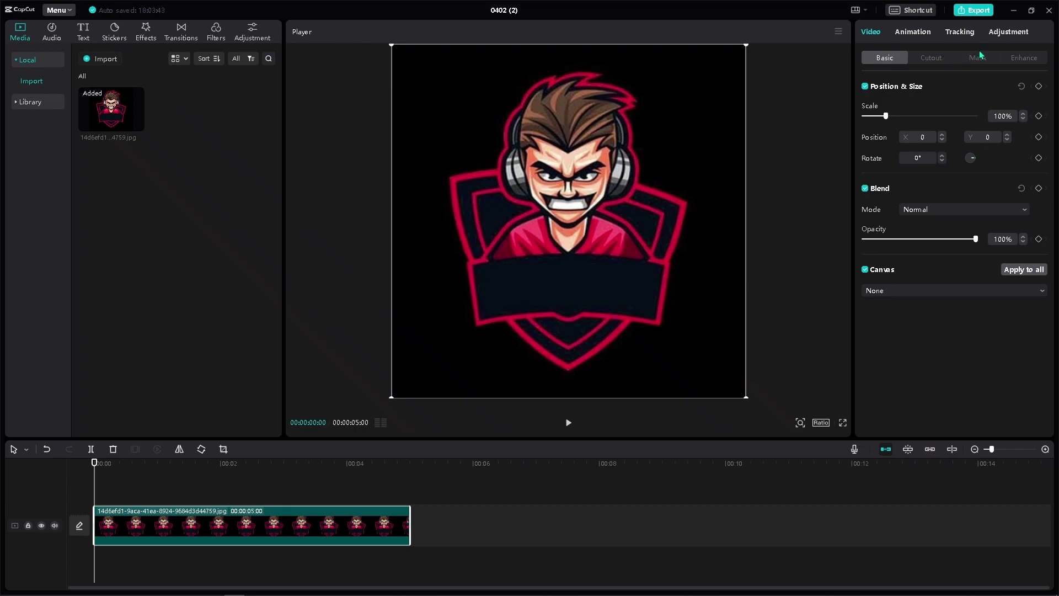
{"action": "left_click", "coordinate": [926, 34]}
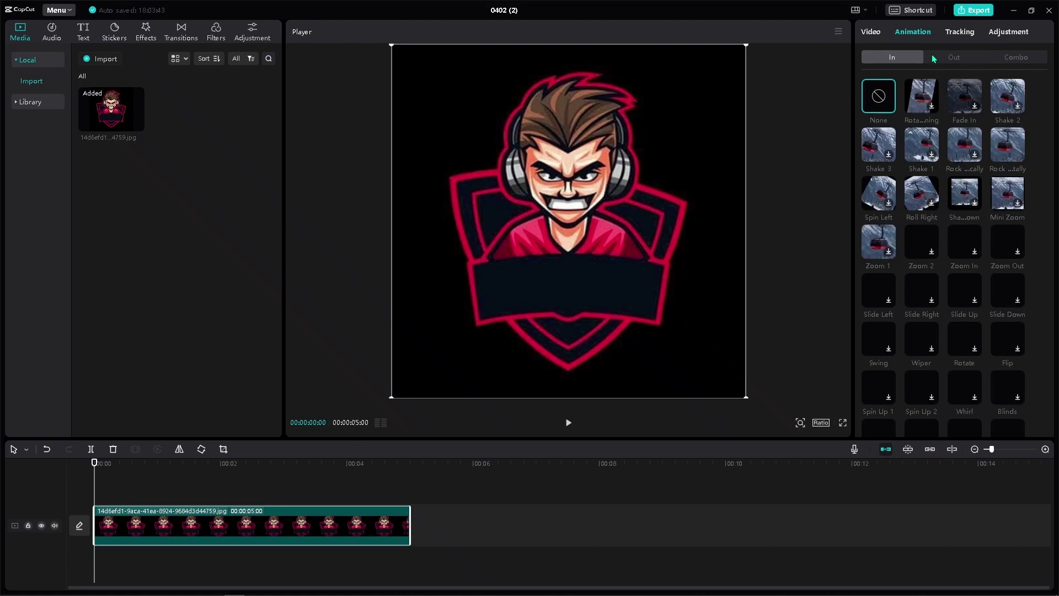
{"action": "left_click", "coordinate": [920, 112]}
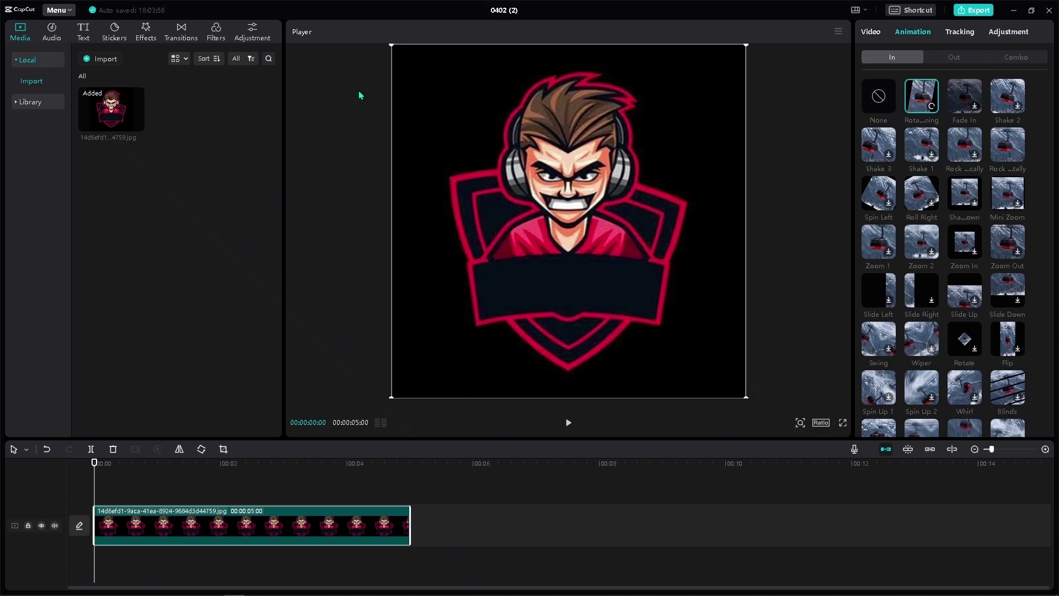
{"action": "left_click", "coordinate": [103, 59]}
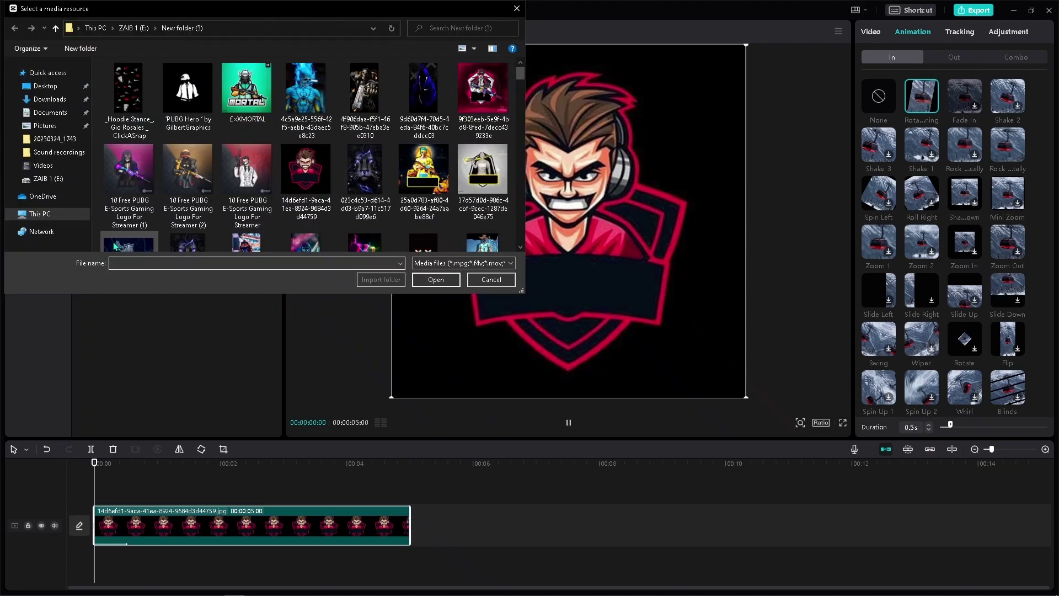
Import the PUBG E-Sports logo, place it after the first clip, and preview the 10-second sequence
{"action": "left_click", "coordinate": [120, 199]}
{"action": "left_click", "coordinate": [430, 281]}
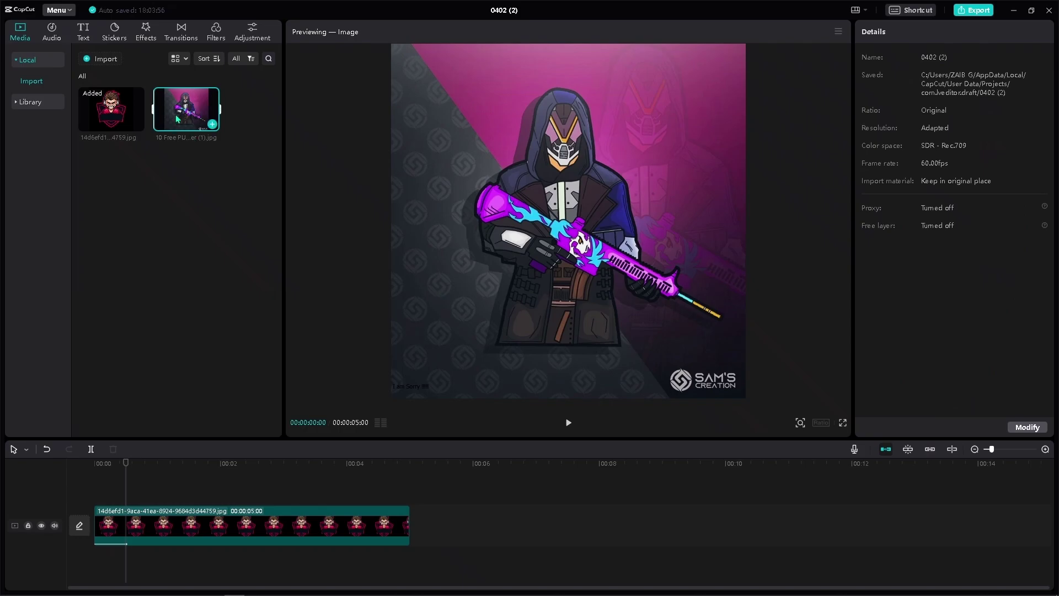
{"action": "mouse_move", "coordinate": [179, 120]}
{"action": "left_mouse_down"}
{"action": "mouse_move", "coordinate": [329, 486]}
{"action": "mouse_move", "coordinate": [118, 494]}
{"action": "left_mouse_up"}
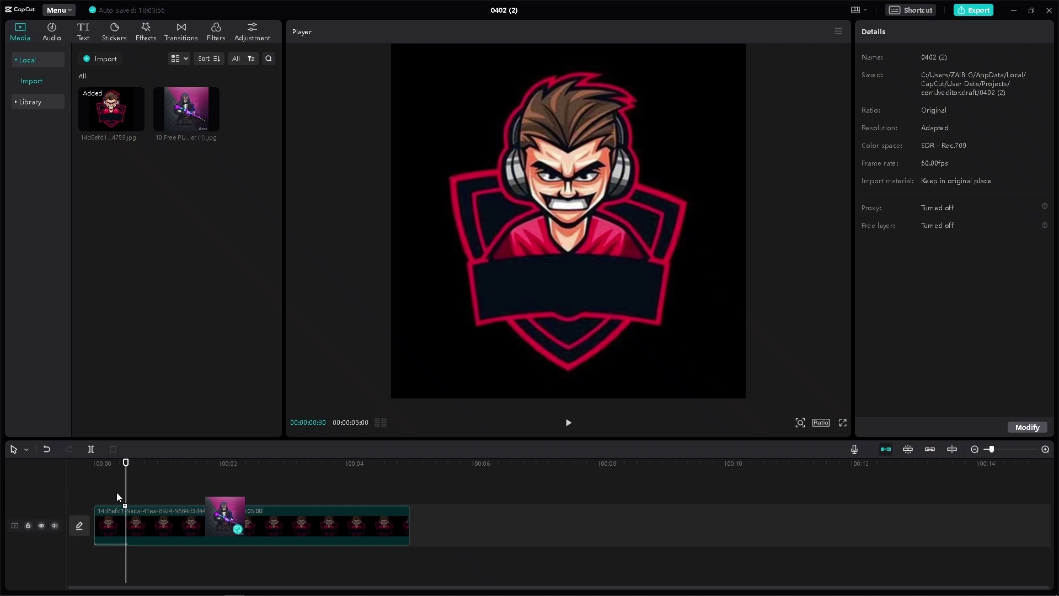
{"action": "mouse_move", "coordinate": [117, 493]}
{"action": "left_mouse_down"}
{"action": "mouse_move", "coordinate": [433, 524]}
{"action": "mouse_move", "coordinate": [420, 527]}
{"action": "left_mouse_up"}
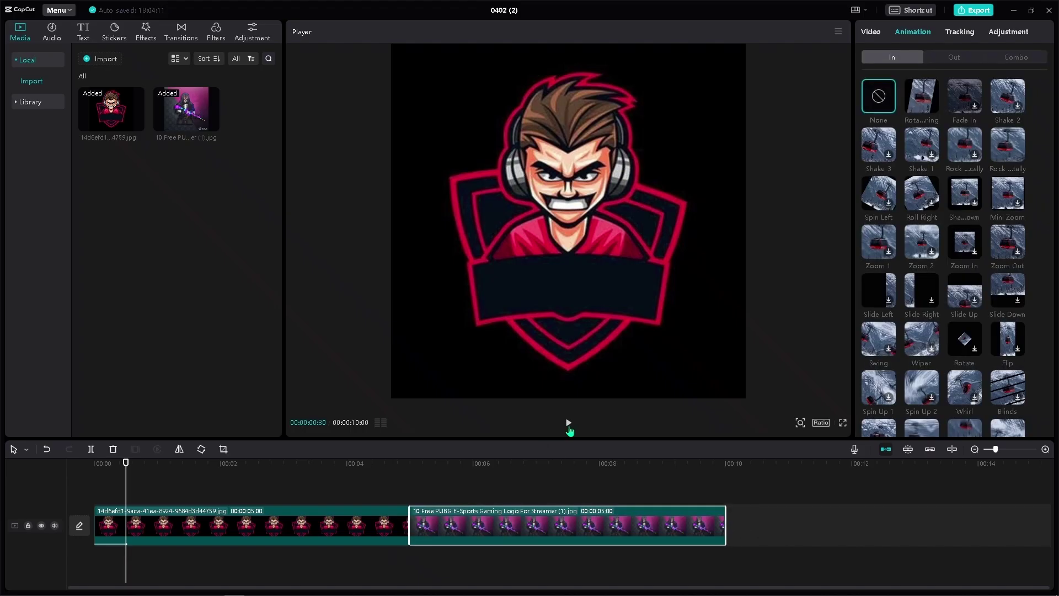
{"action": "left_click", "coordinate": [569, 425]}
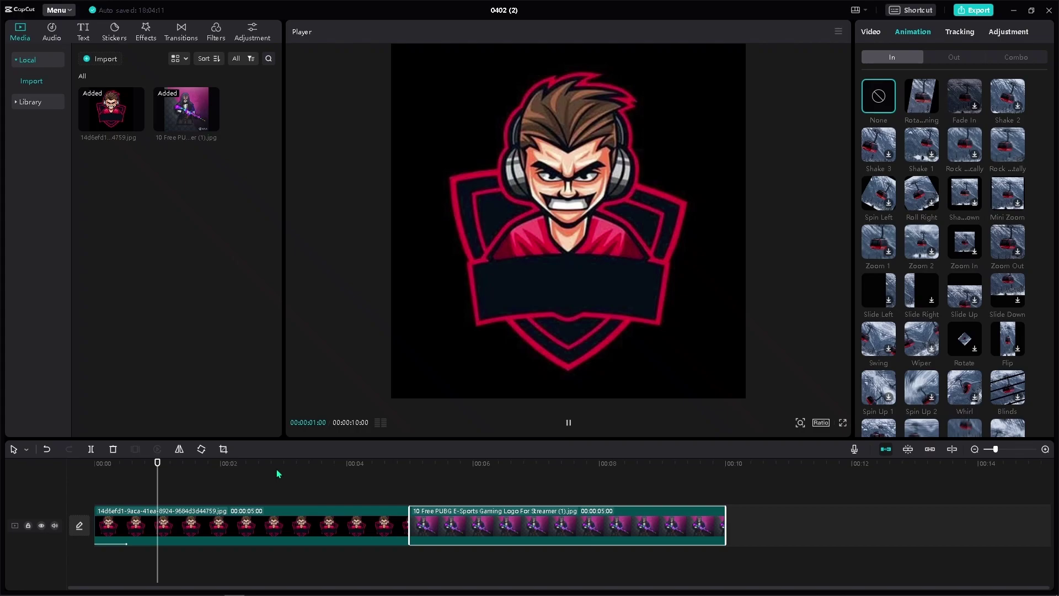
{"action": "left_click", "coordinate": [96, 469]}
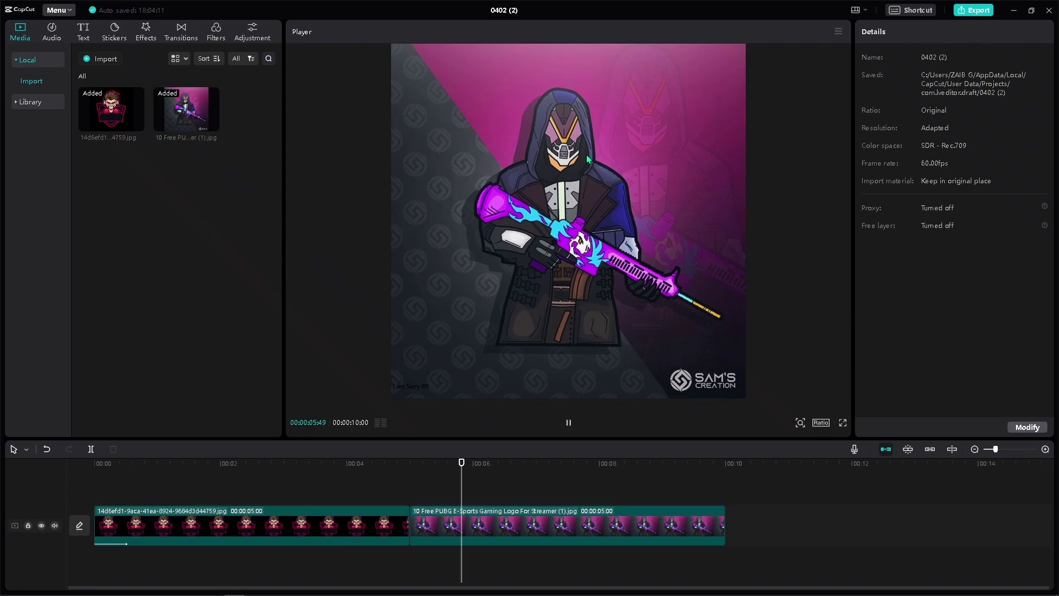
Add the Smart Sharpen effect over the first logo clip and bring up Export settings with Ctrl+E
{"action": "left_click", "coordinate": [566, 424]}
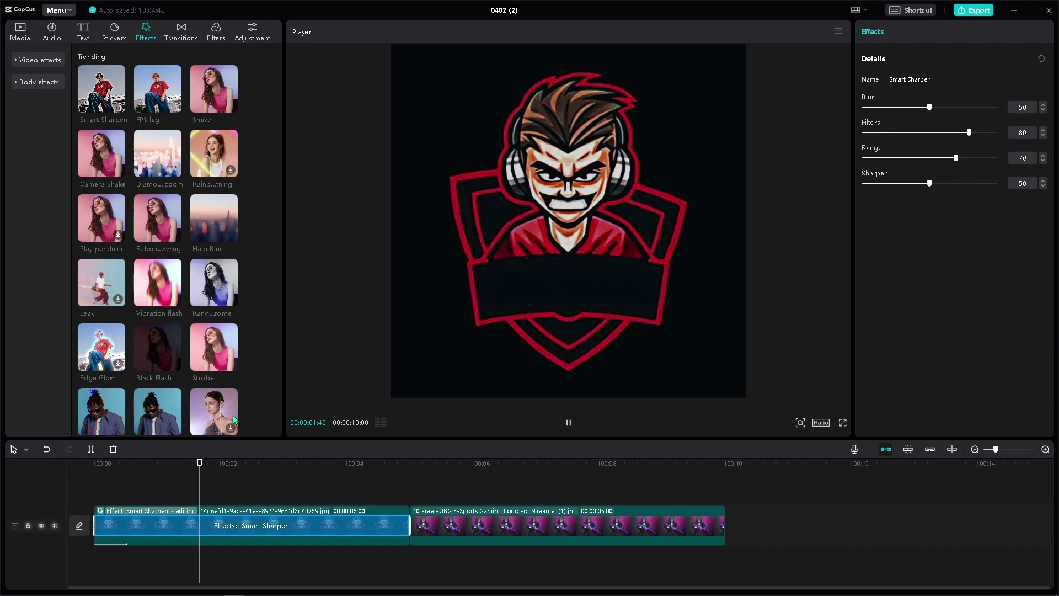
{"action": "key", "text": "space"}
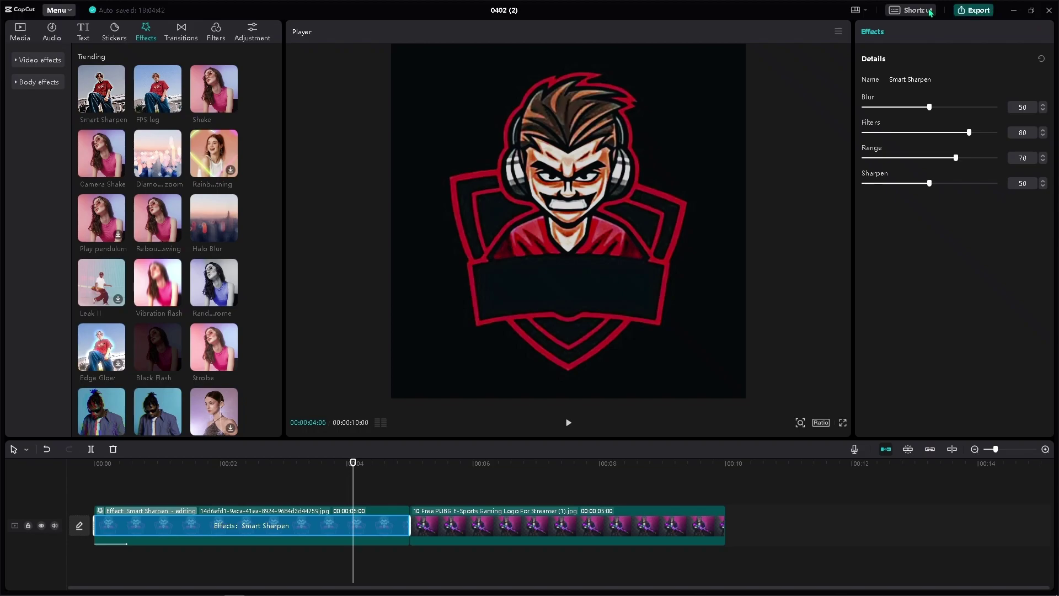
{"action": "key", "text": "ctrl+e"}
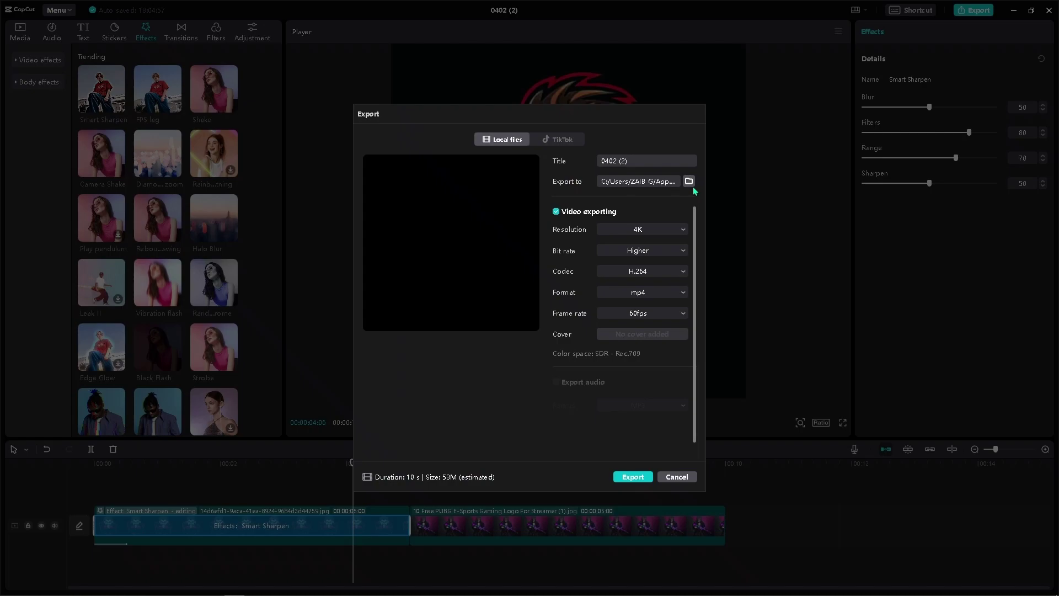
Export 0402 (2) as a 4K, 60fps MP4 video
{"action": "left_click", "coordinate": [656, 231]}
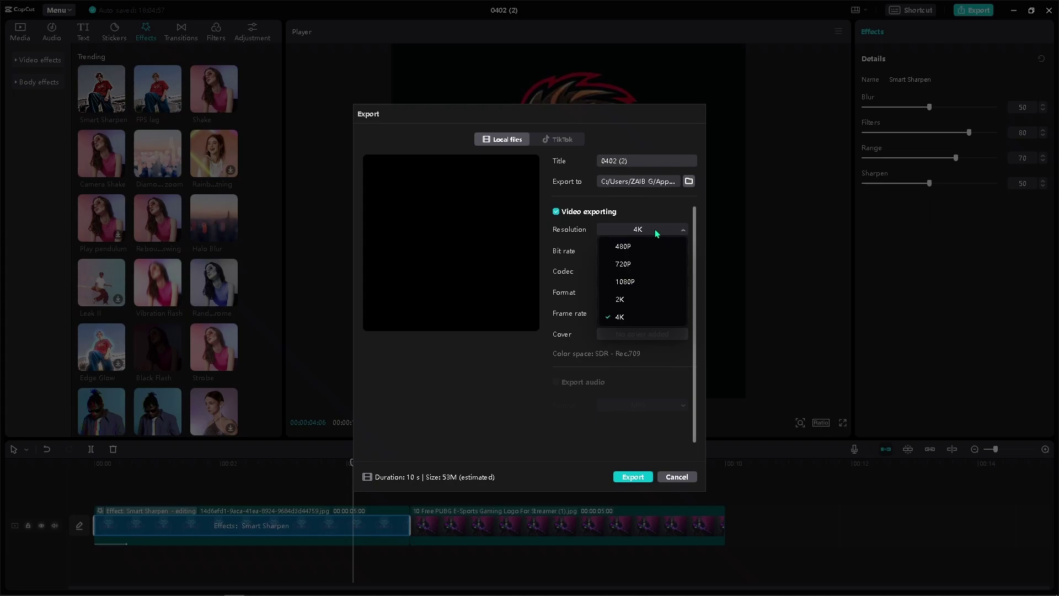
{"action": "left_click", "coordinate": [655, 231]}
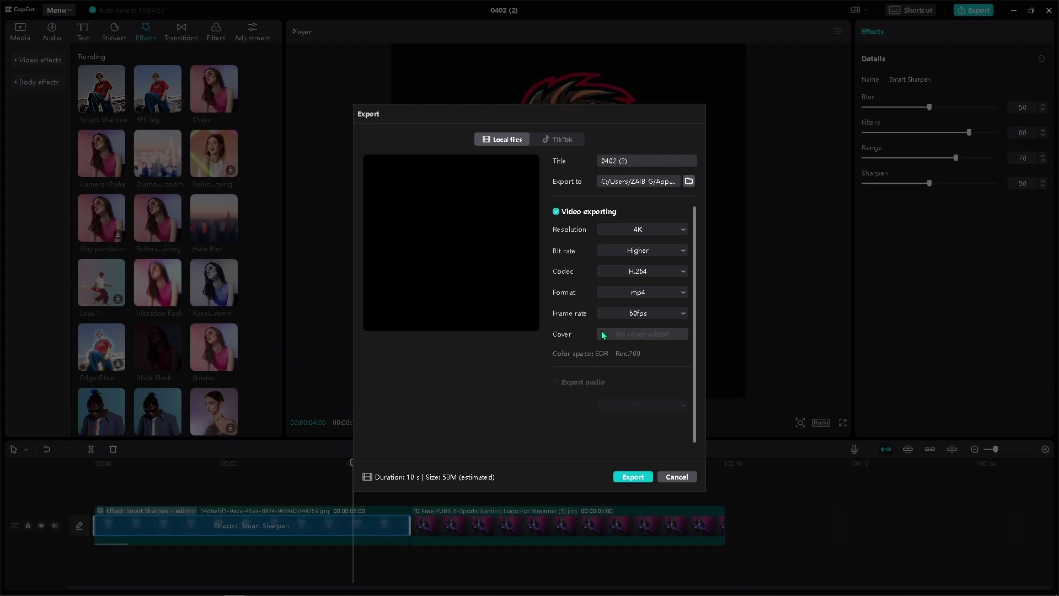
{"action": "left_click", "coordinate": [633, 477]}
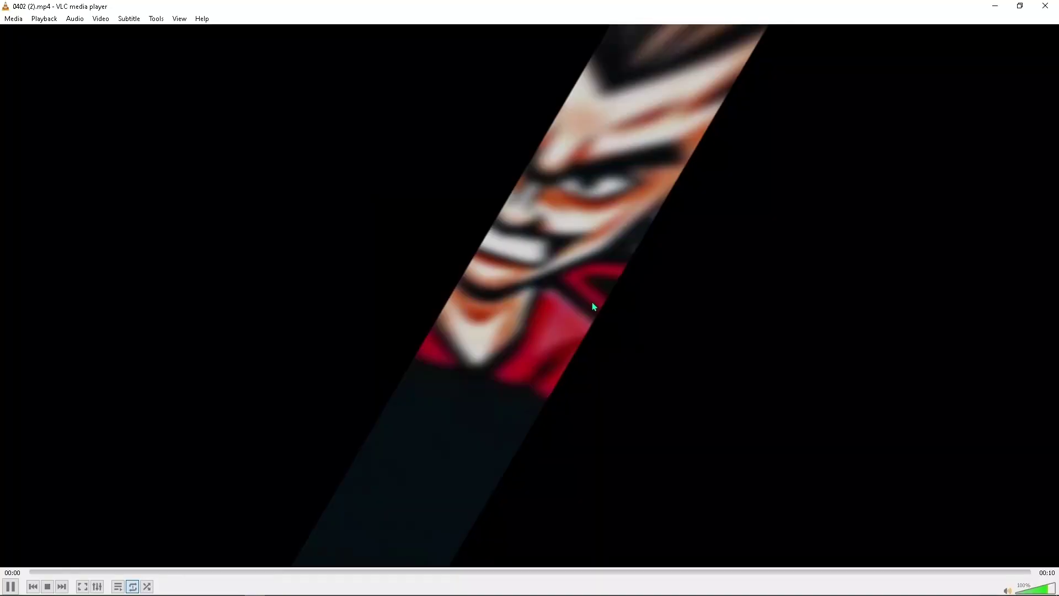
Watch the exported 0402 (2).mp4 fullscreen in VLC
{"action": "double_click", "coordinate": [592, 303]}
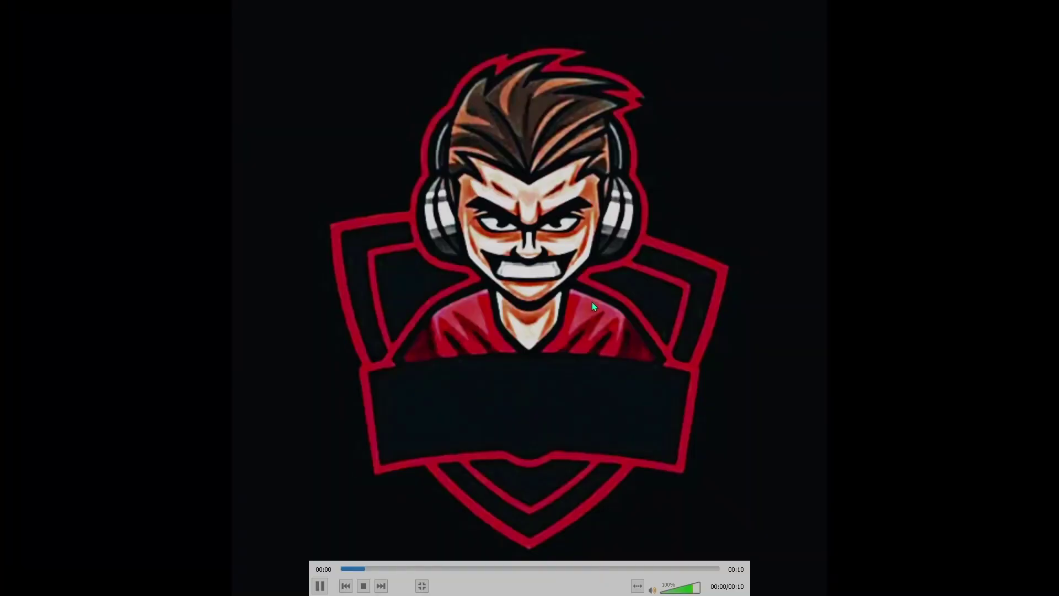